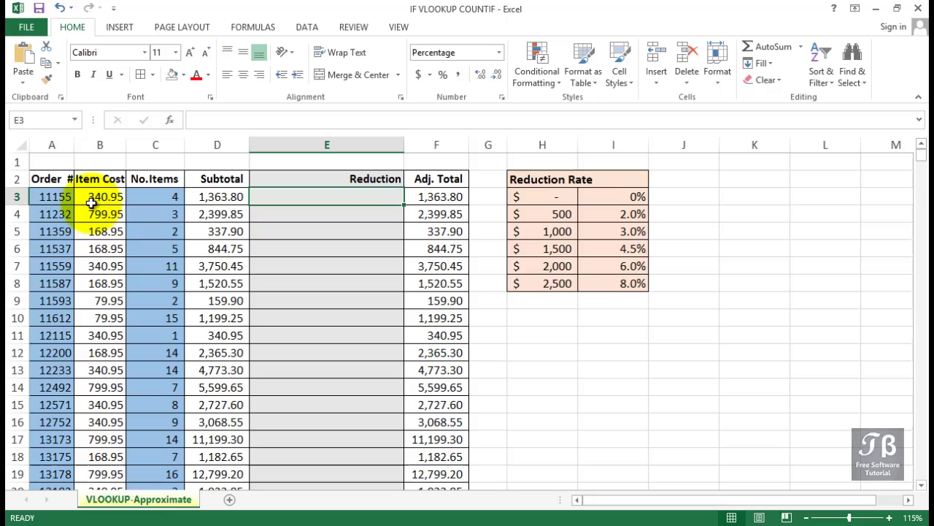
- Fit the Reduction column's width to its contents
{"action": "left_click", "coordinate": [319, 141]}
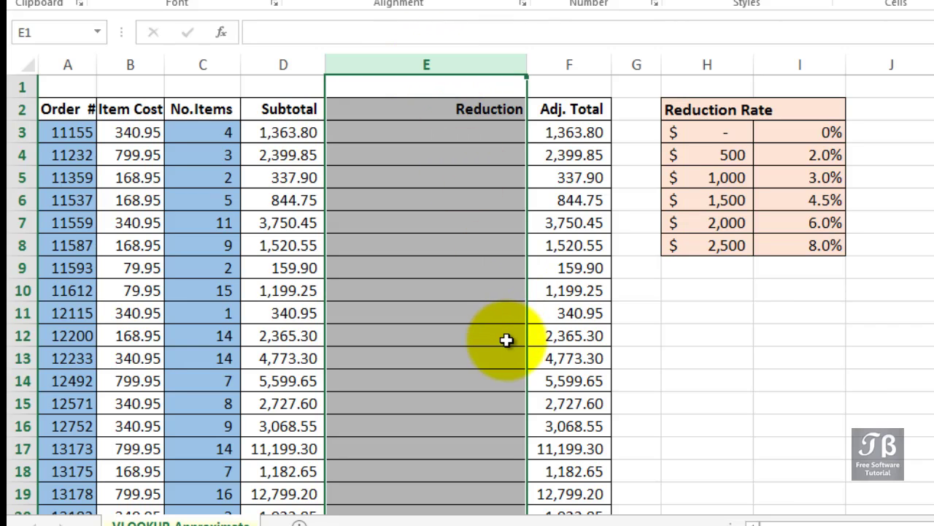
{"action": "double_click", "coordinate": [527, 60]}
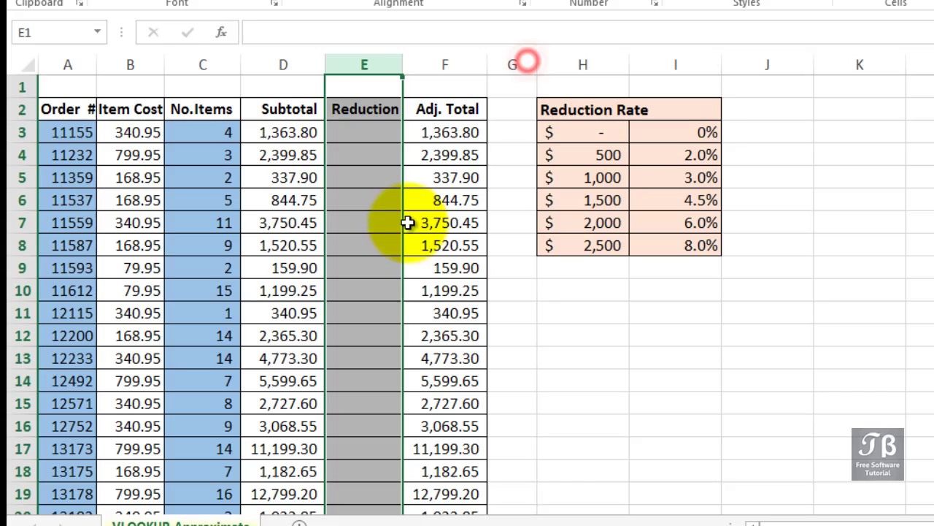
{"action": "left_click", "coordinate": [386, 245]}
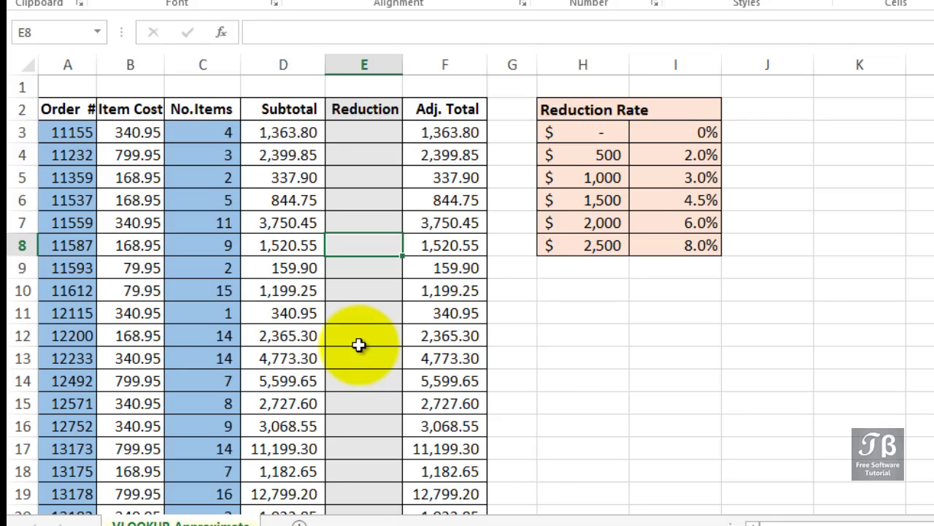
- Examine the thresholds in H3:H8 and which reduction rate applies to the first order's subtotal in D3
{"action": "left_click", "coordinate": [574, 131]}
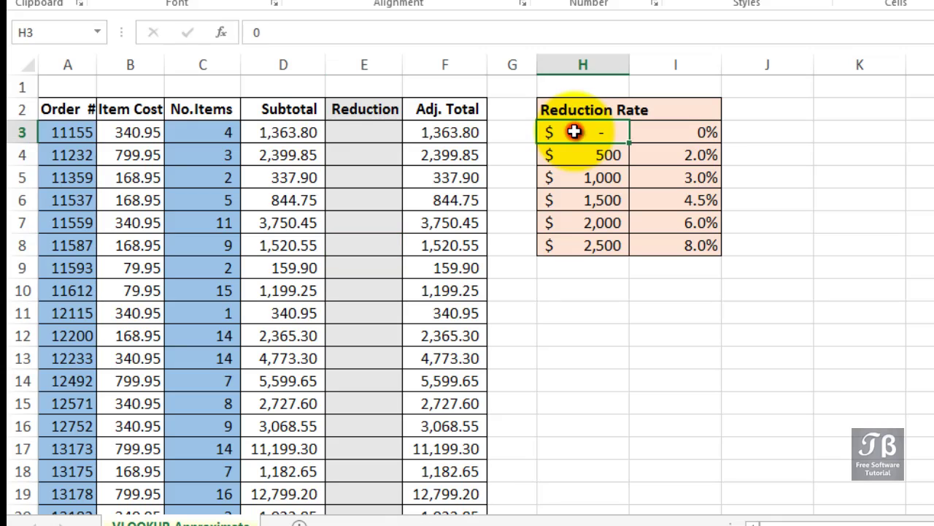
{"action": "left_click_drag", "start_coordinate": [574, 131], "coordinate": [574, 248]}
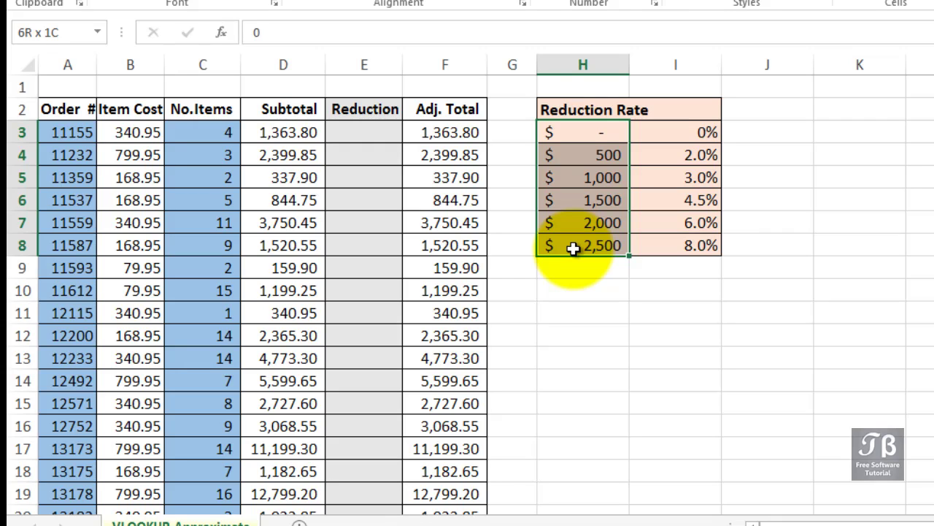
{"action": "left_click_drag", "start_coordinate": [573, 249], "coordinate": [574, 248]}
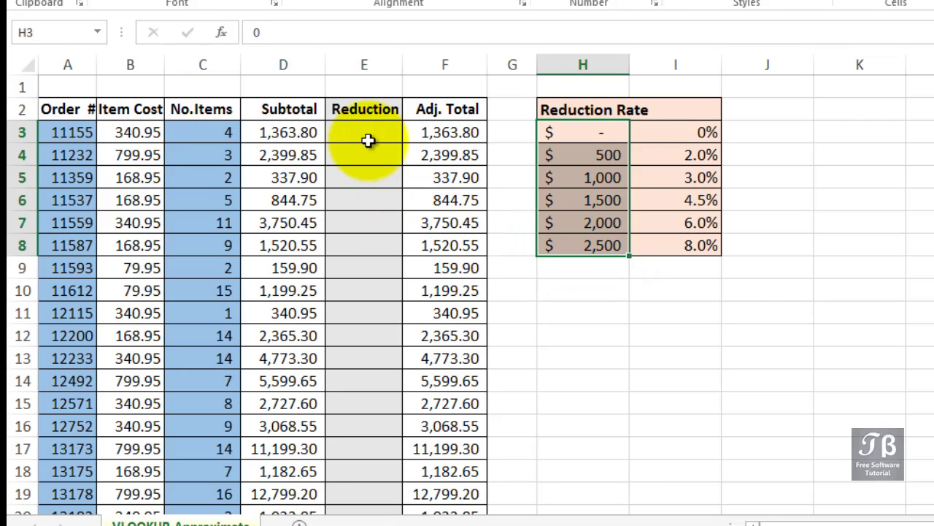
{"action": "left_click", "coordinate": [311, 129]}
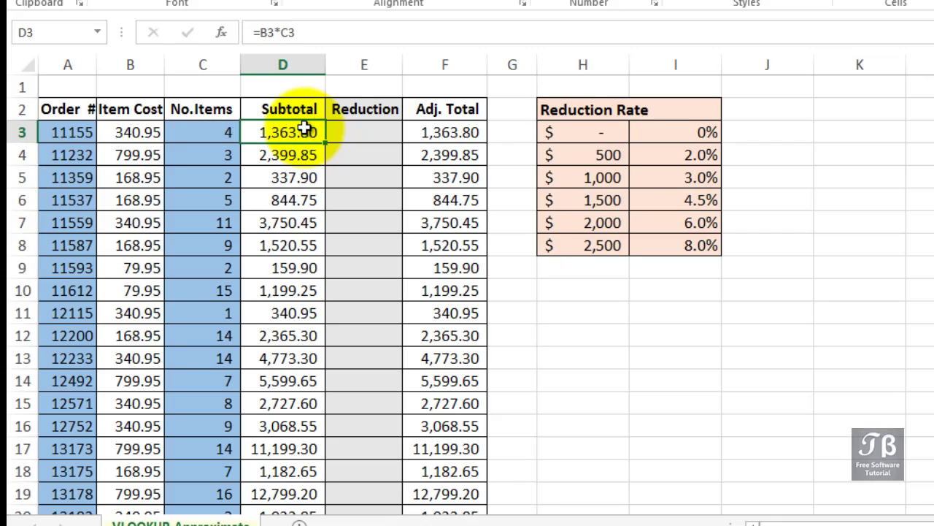
{"action": "left_click", "coordinate": [340, 132]}
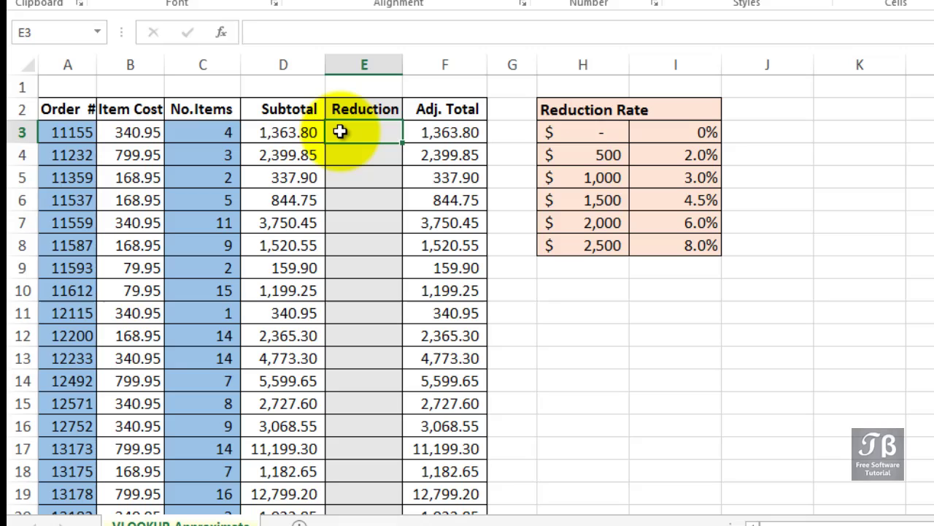
{"action": "left_click", "coordinate": [281, 133]}
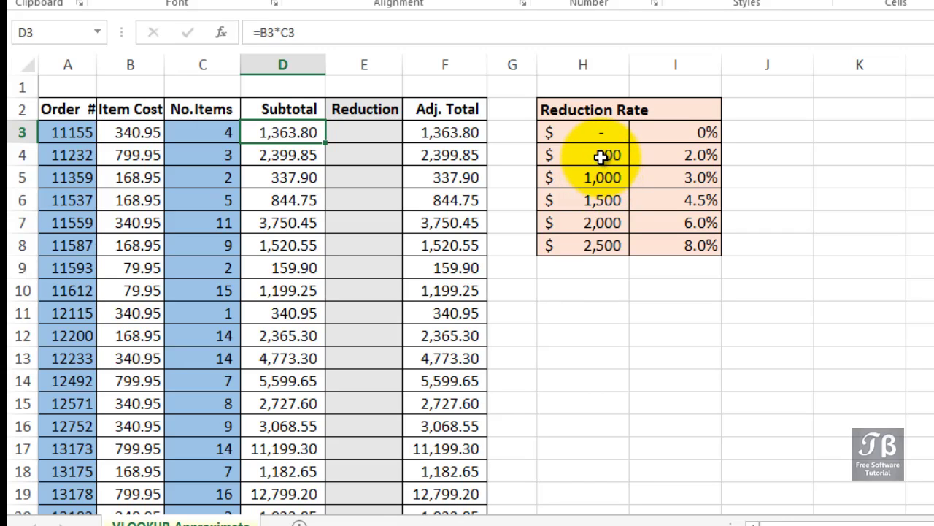
{"action": "left_click", "coordinate": [663, 172]}
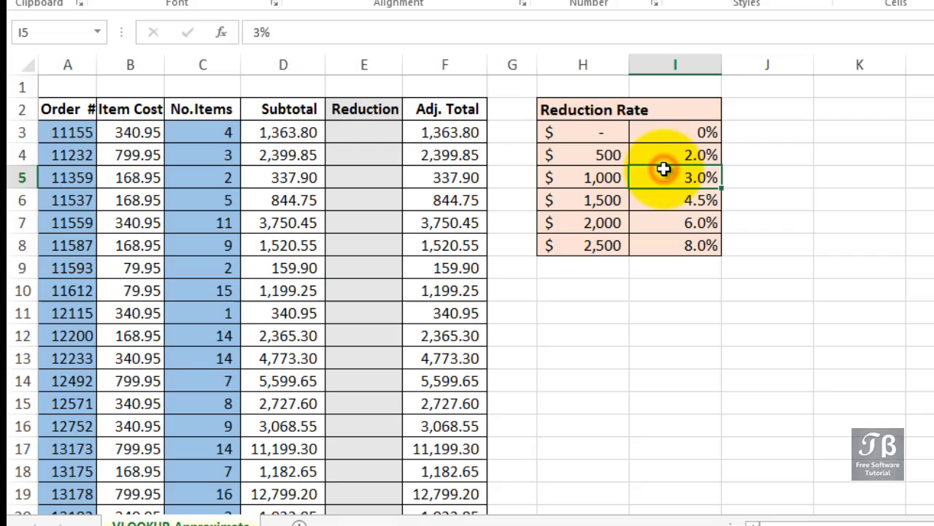
{"action": "left_click", "coordinate": [279, 133]}
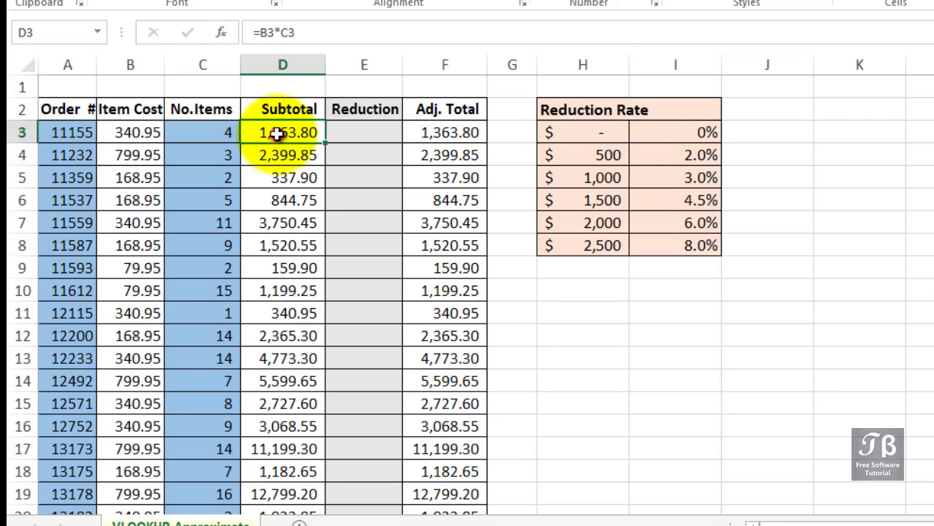
{"action": "left_click", "coordinate": [670, 179]}
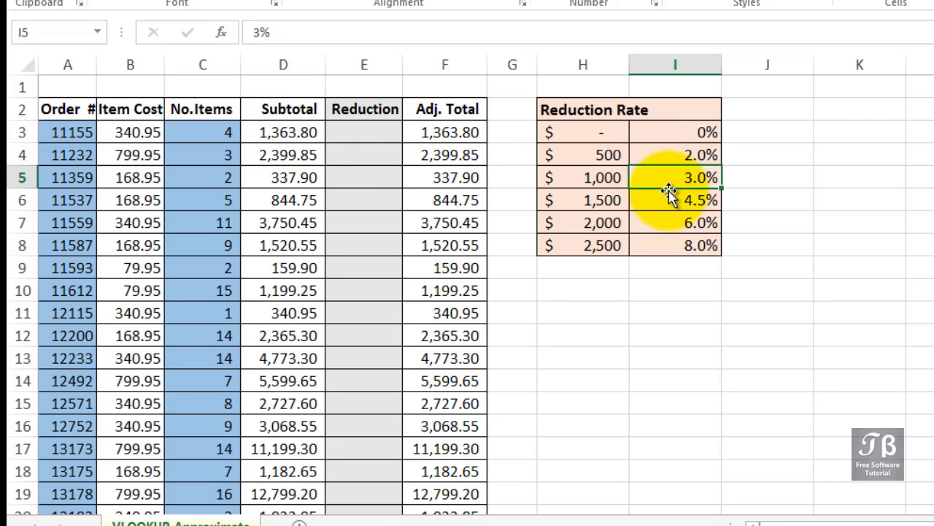
{"action": "left_click", "coordinate": [668, 195]}
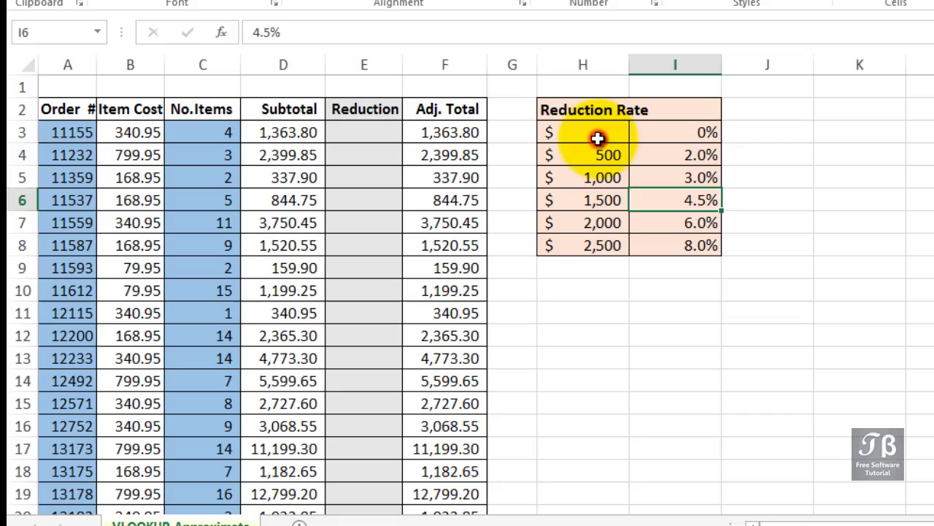
- Examine the Reduction Rate table H3:I8, checking its threshold and percentage columns against the subtotal in D3
{"action": "left_click_drag", "start_coordinate": [597, 138], "coordinate": [669, 247]}
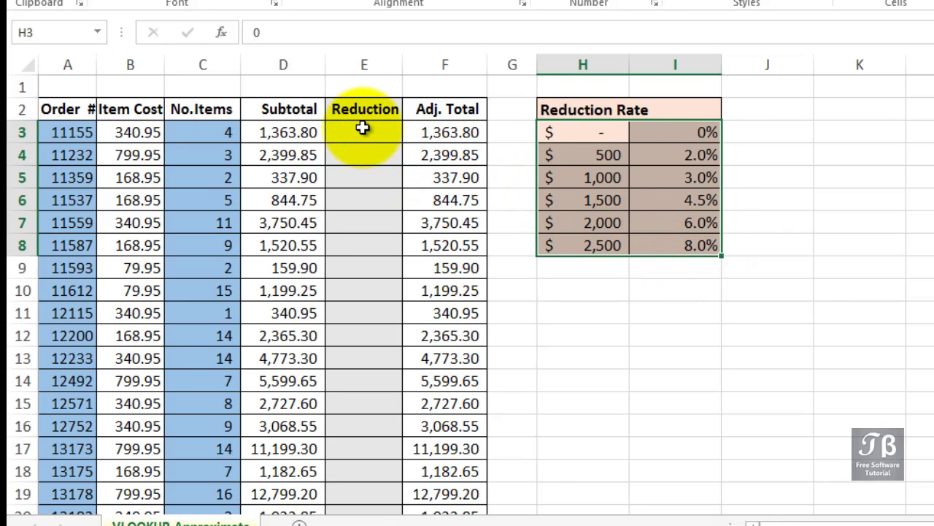
{"action": "left_click", "coordinate": [581, 202]}
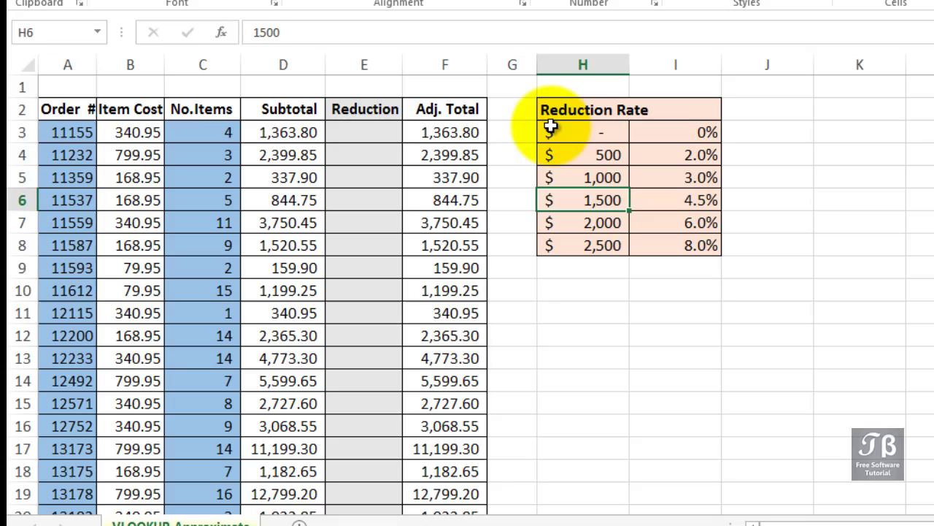
{"action": "left_click_drag", "start_coordinate": [551, 127], "coordinate": [568, 246]}
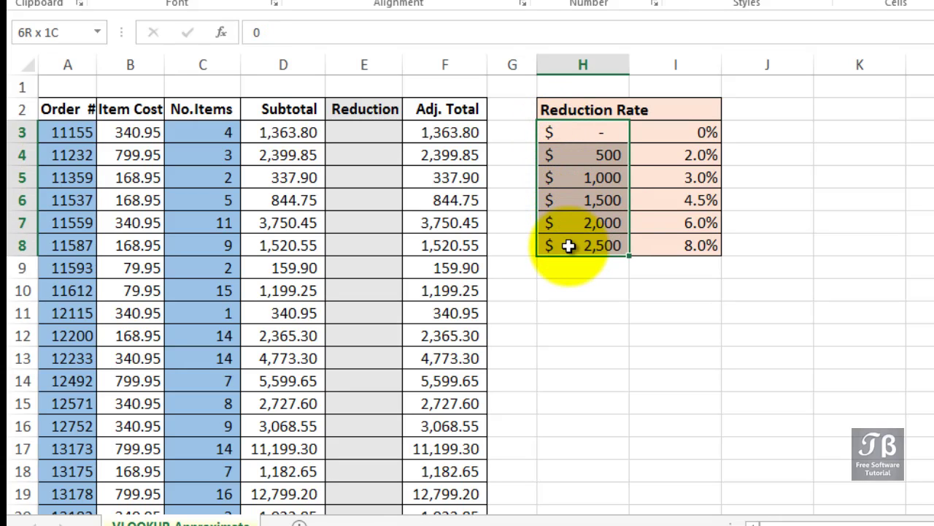
{"action": "left_click", "coordinate": [695, 137]}
{"action": "left_click_drag", "start_coordinate": [697, 146], "coordinate": [697, 248]}
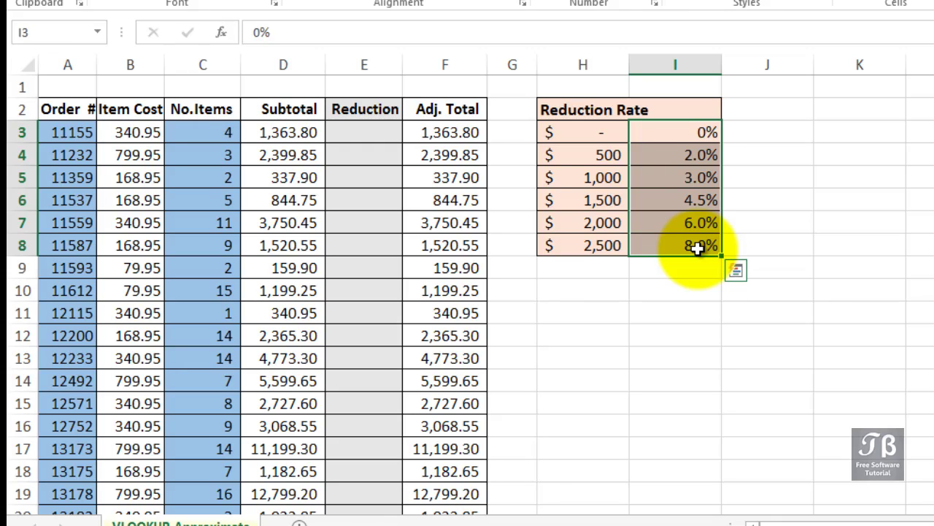
{"action": "left_click", "coordinate": [381, 133]}
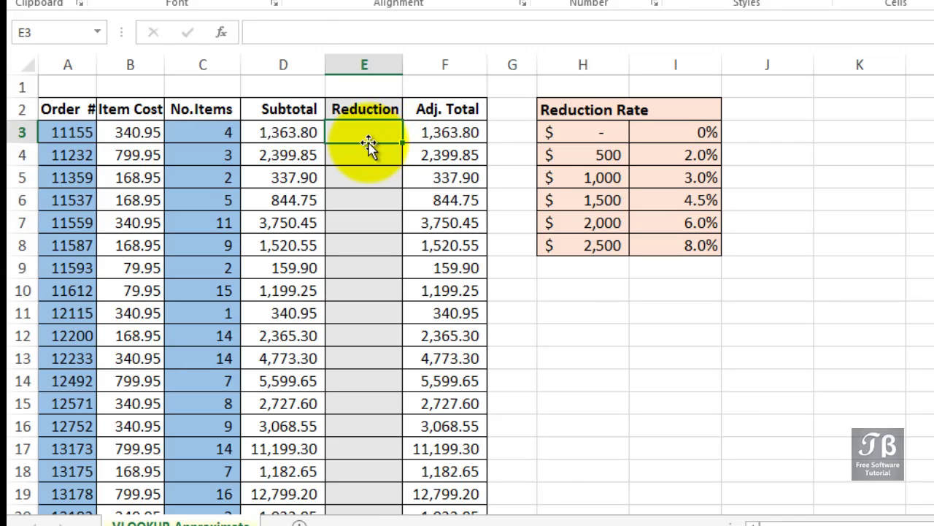
{"action": "left_click", "coordinate": [270, 128]}
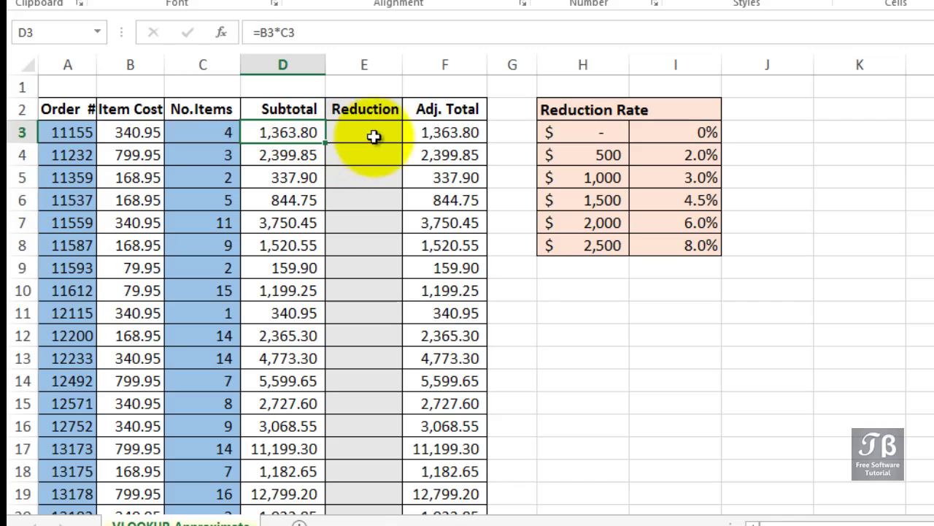
{"action": "left_click_drag", "start_coordinate": [582, 132], "coordinate": [581, 255]}
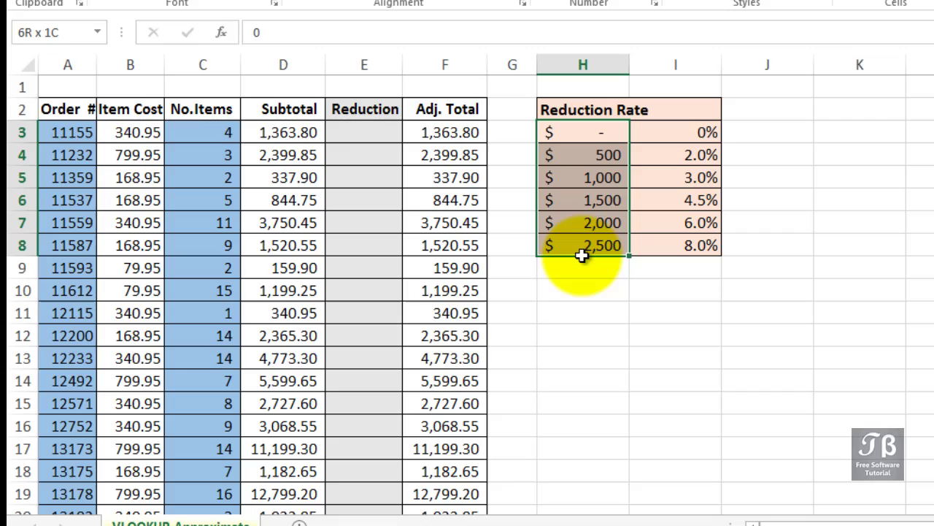
{"action": "left_click_drag", "start_coordinate": [582, 255], "coordinate": [585, 254]}
{"action": "left_click", "coordinate": [581, 205]}
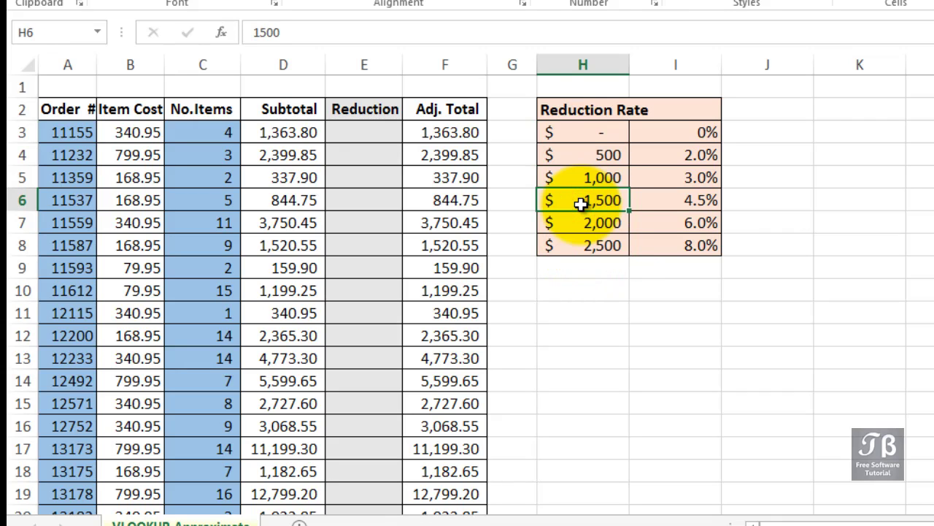
{"action": "left_click", "coordinate": [579, 178]}
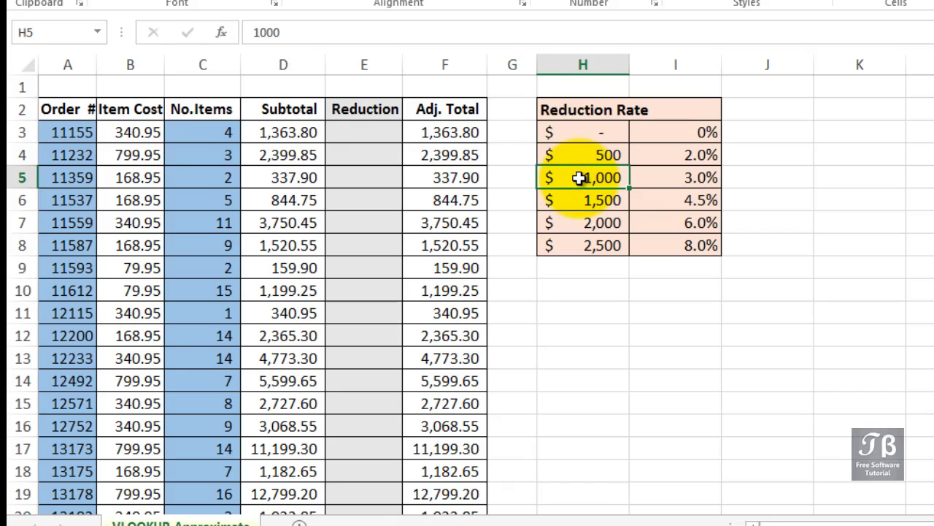
{"action": "left_click", "coordinate": [693, 176]}
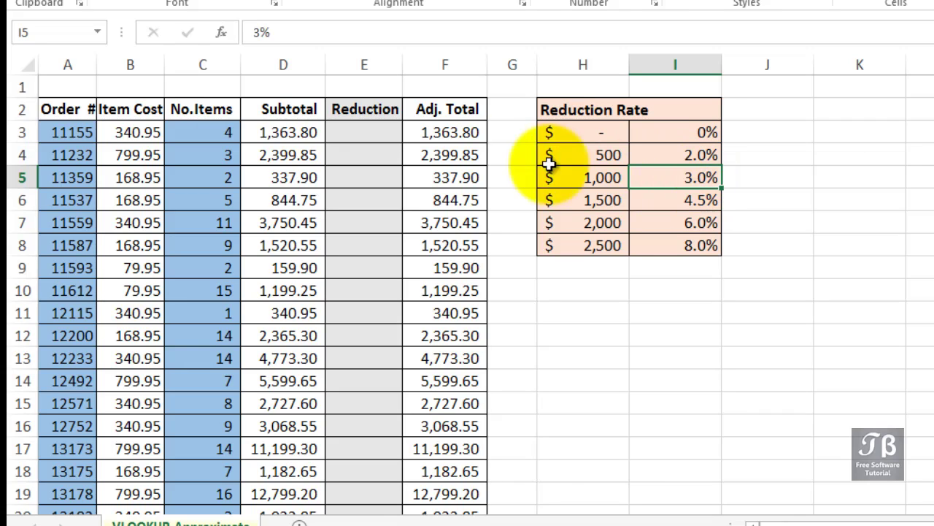
- Select cell E3 and widen column E to about 28 characters to make room for a formula
{"action": "left_click", "coordinate": [352, 128]}
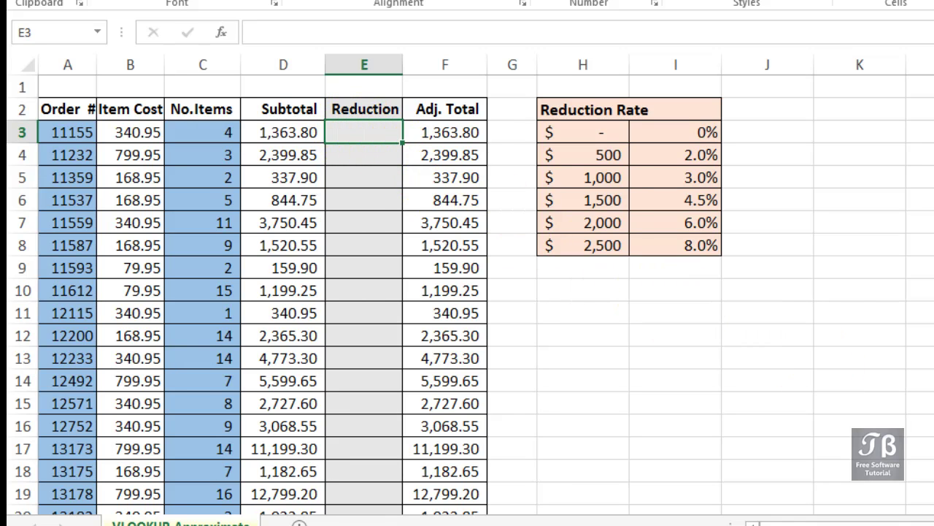
{"action": "scroll", "coordinate": [467, 285], "scroll_direction": "up", "scroll_amount": 3}
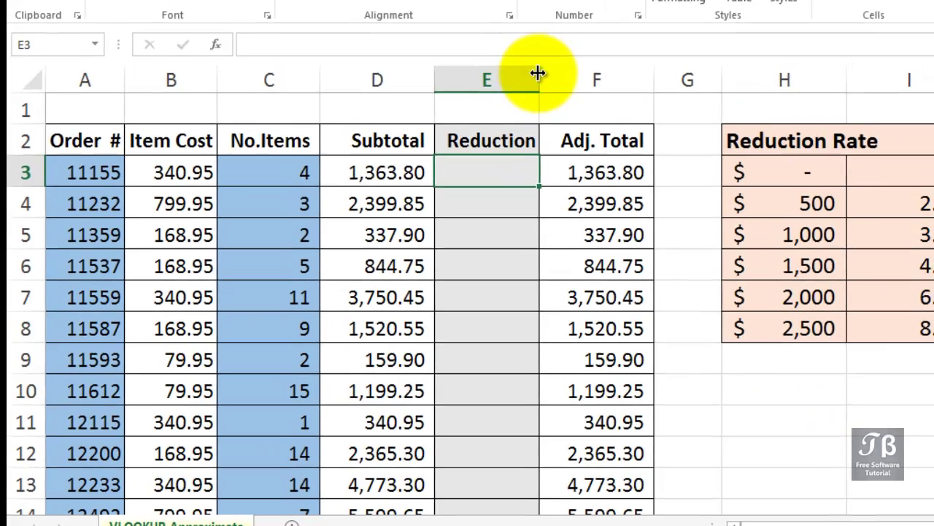
{"action": "left_click_drag", "start_coordinate": [540, 60], "coordinate": [750, 75]}
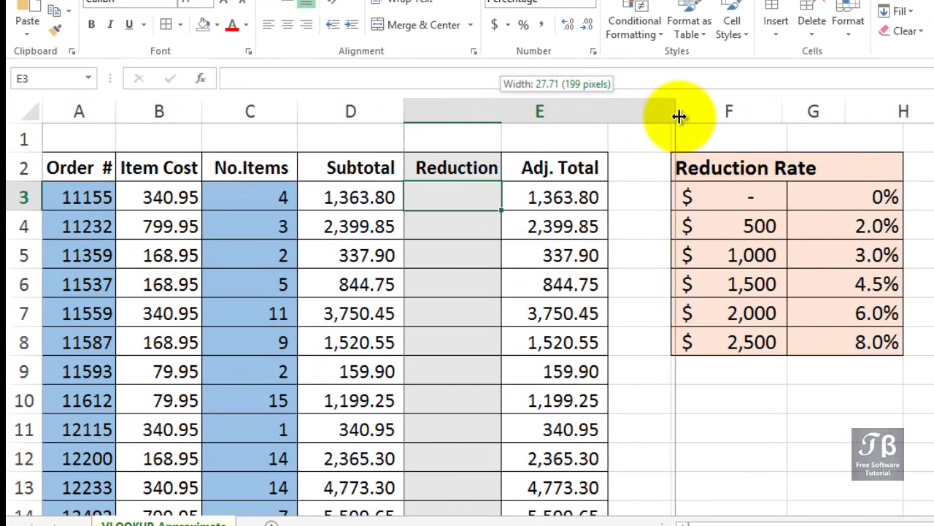
{"action": "left_click_drag", "start_coordinate": [679, 117], "coordinate": [679, 117]}
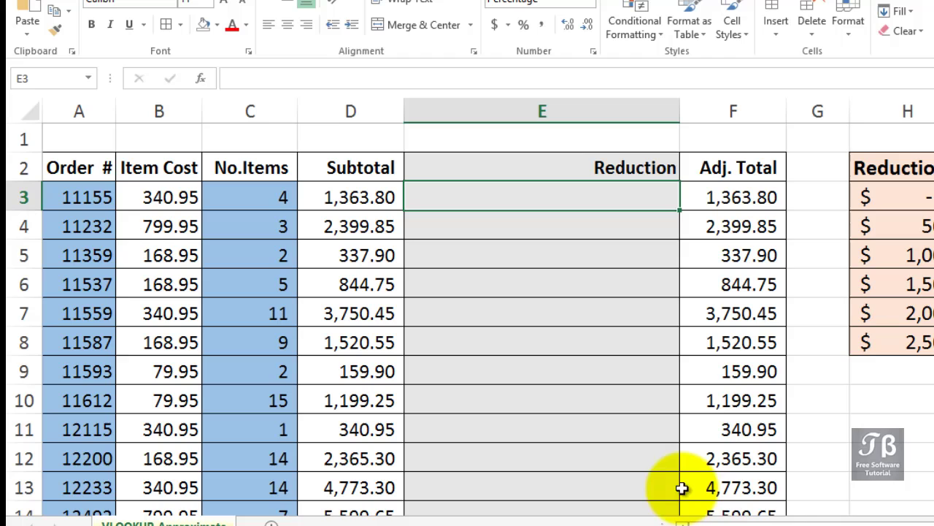
- Enter =VLOOKUP(D3,H3:I8,2) in E3 to look up the first order's reduction rate
{"action": "left_click_drag", "start_coordinate": [810, 521], "coordinate": [860, 519]}
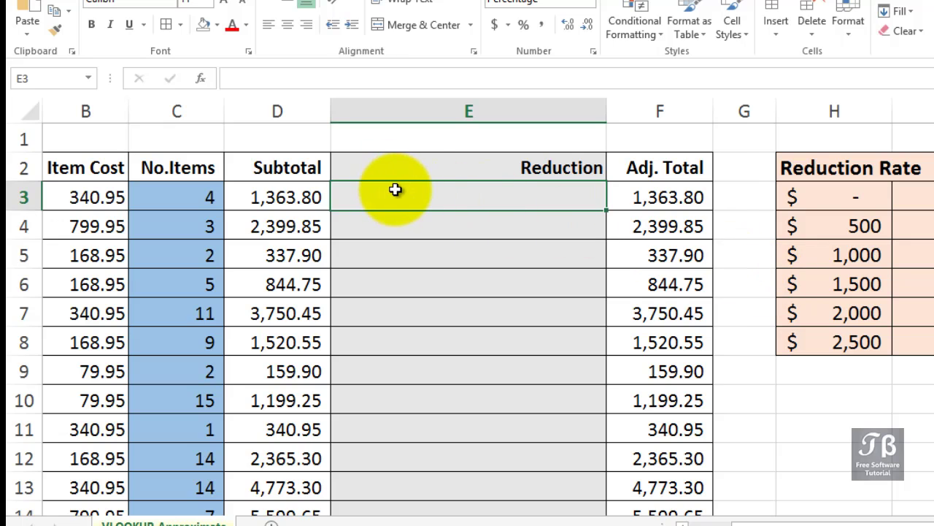
{"action": "type", "text": "=v"}
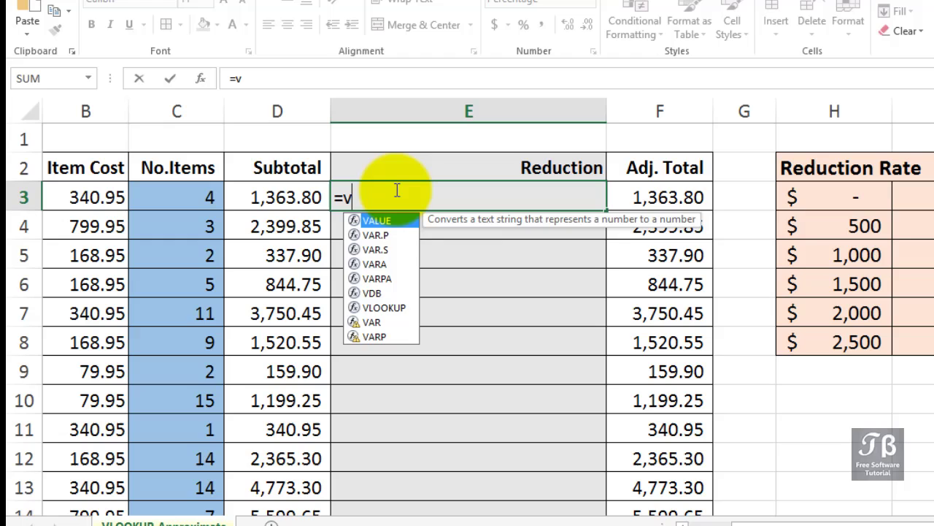
{"action": "type", "text": "lo"}
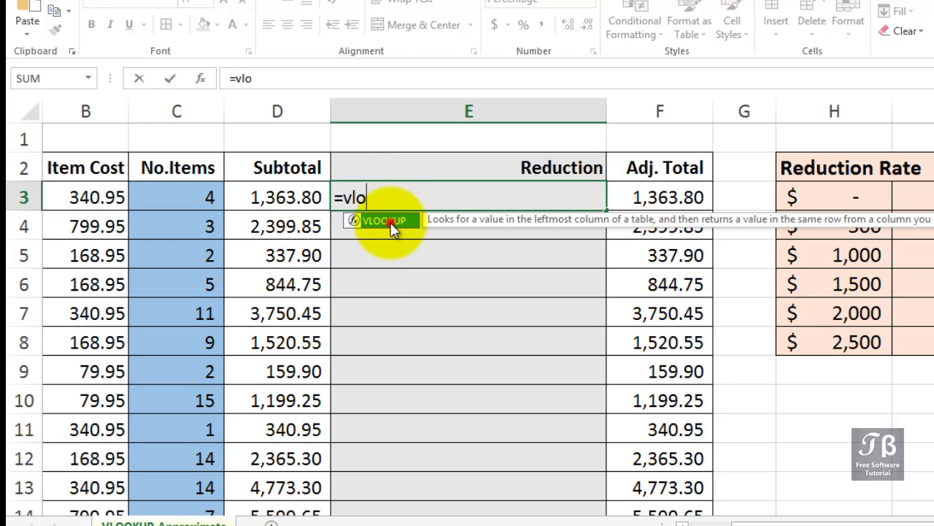
{"action": "double_click", "coordinate": [392, 221]}
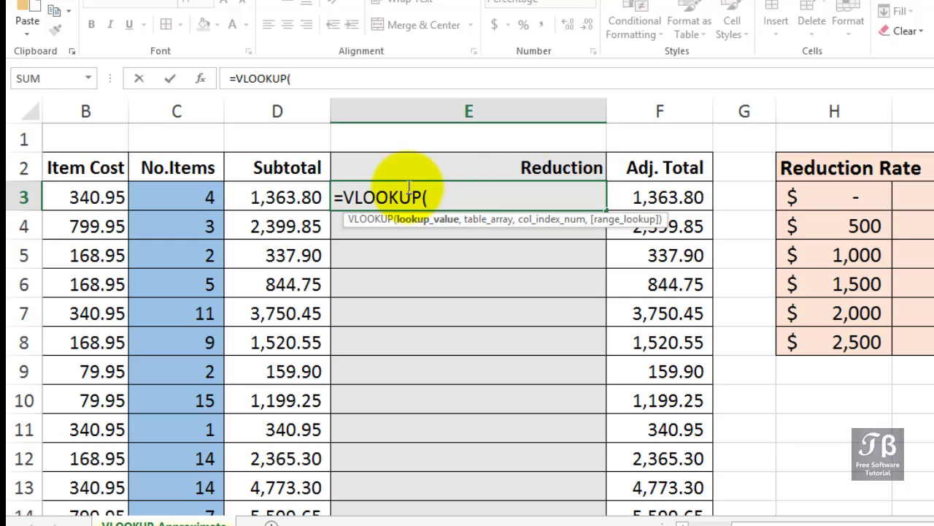
{"action": "left_click", "coordinate": [315, 203]}
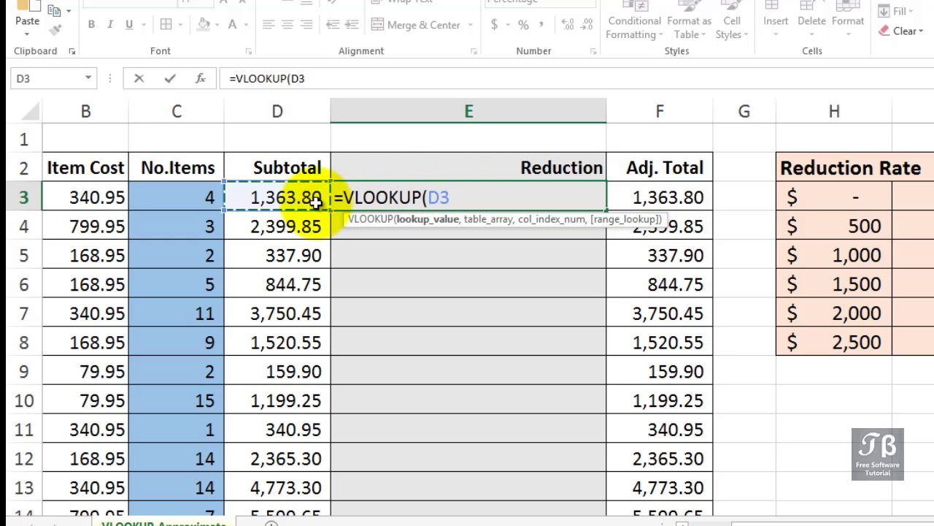
{"action": "type", "text": ","}
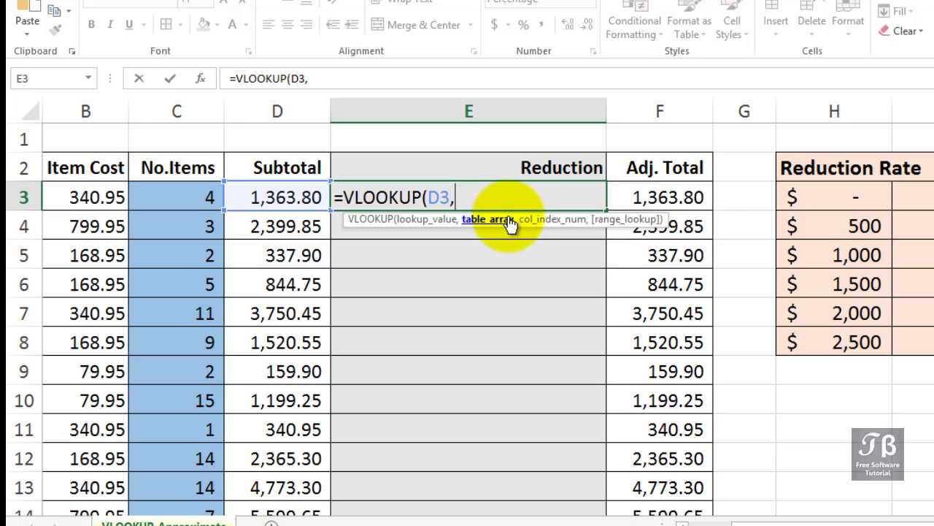
{"action": "left_click_drag", "start_coordinate": [790, 196], "coordinate": [925, 340]}
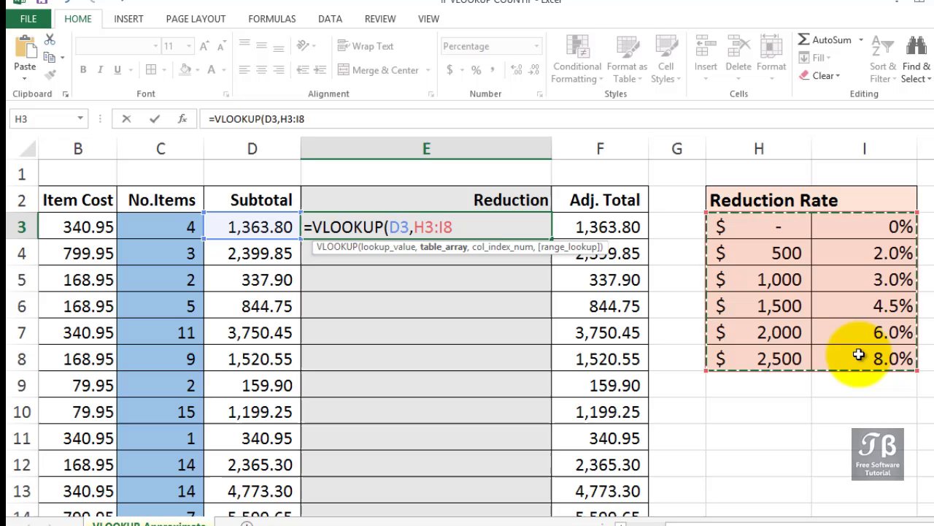
{"action": "type", "text": ","}
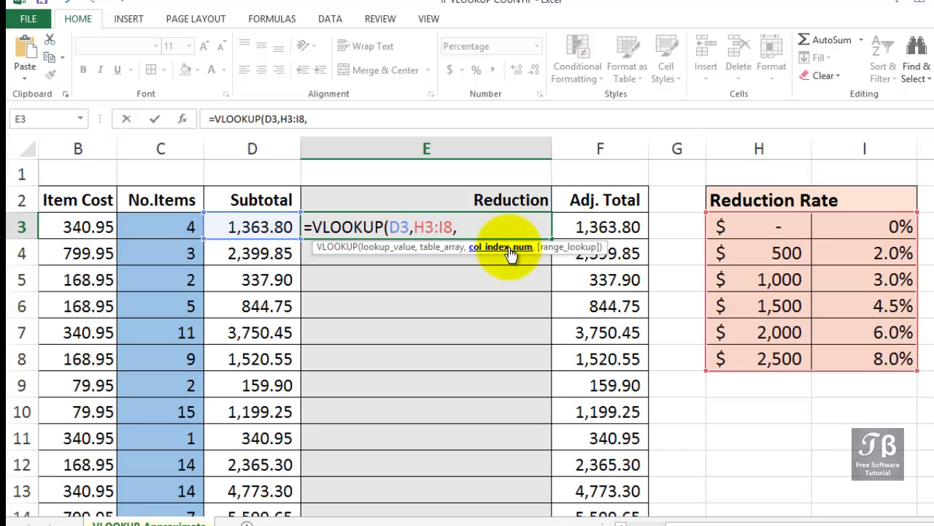
{"action": "type", "text": "2"}
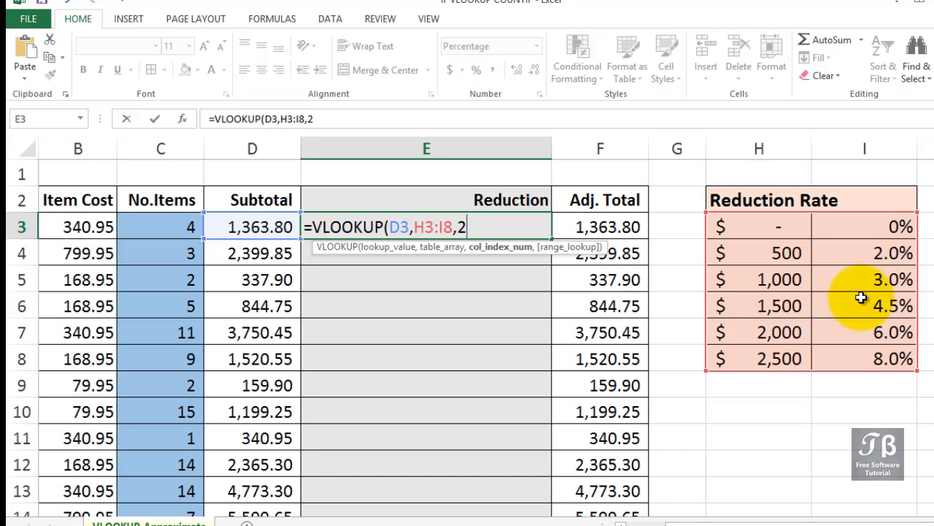
{"action": "key", "text": "Return"}
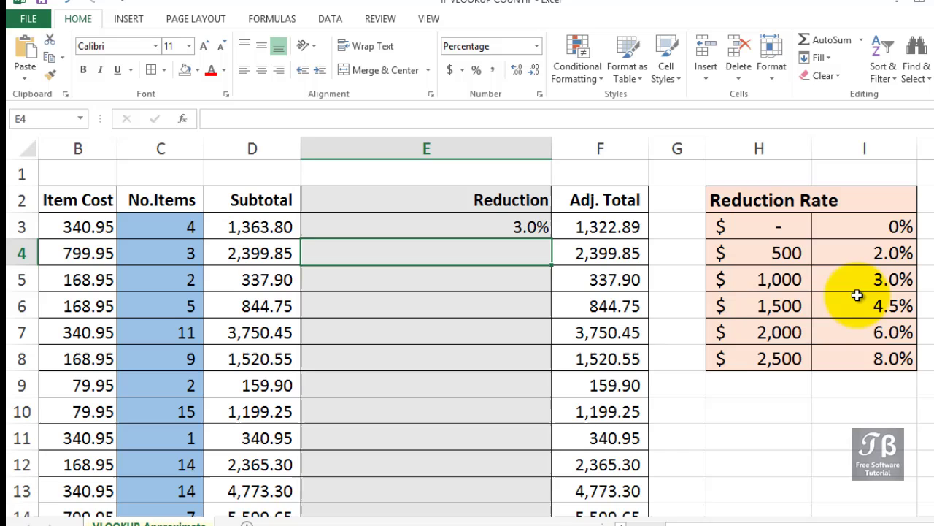
- Check the reduction in E3 against the subtotal in D3 and the matching rate row H5:I5
{"action": "left_click", "coordinate": [532, 223]}
{"action": "left_click", "coordinate": [295, 226]}
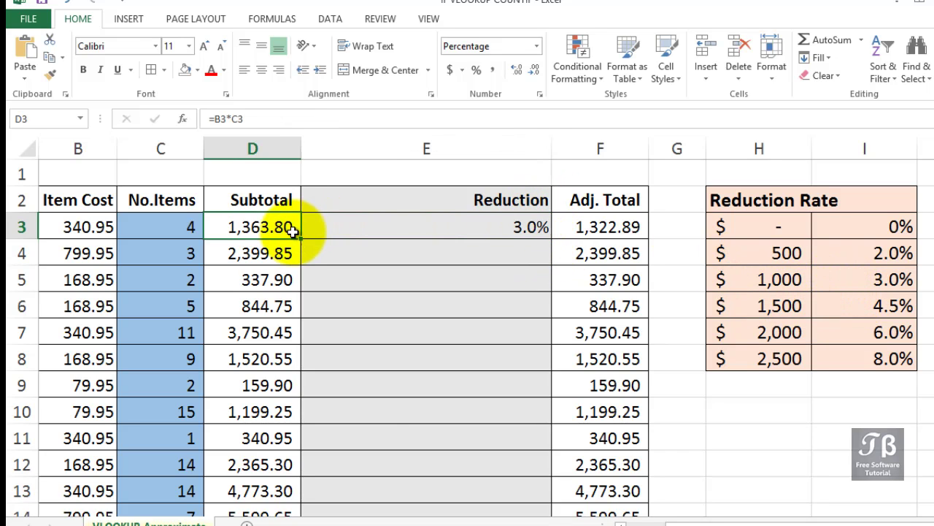
{"action": "left_click", "coordinate": [479, 223]}
{"action": "left_click", "coordinate": [752, 287]}
{"action": "left_click_drag", "start_coordinate": [751, 286], "coordinate": [885, 281]}
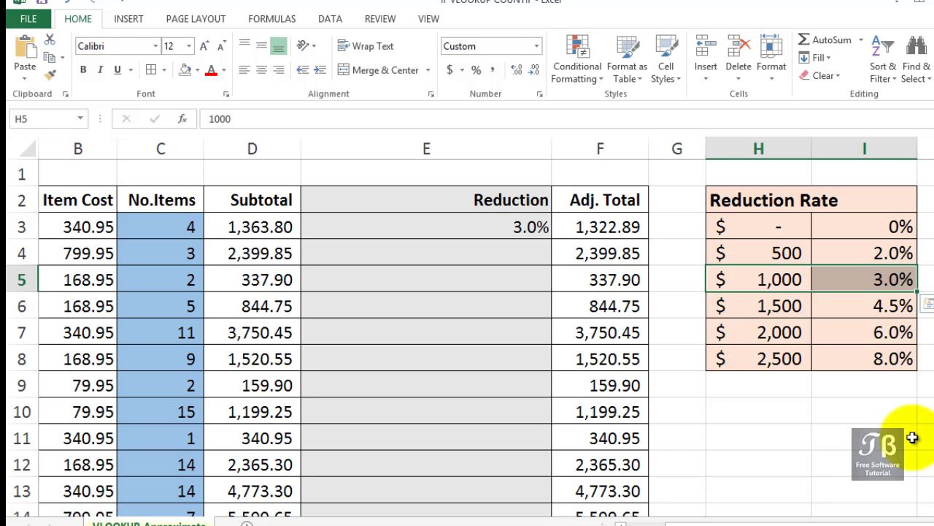
- Make the table range in E3's formula absolute as $H$3:$I$8 and copy the formula down to E10
{"action": "left_click", "coordinate": [511, 227]}
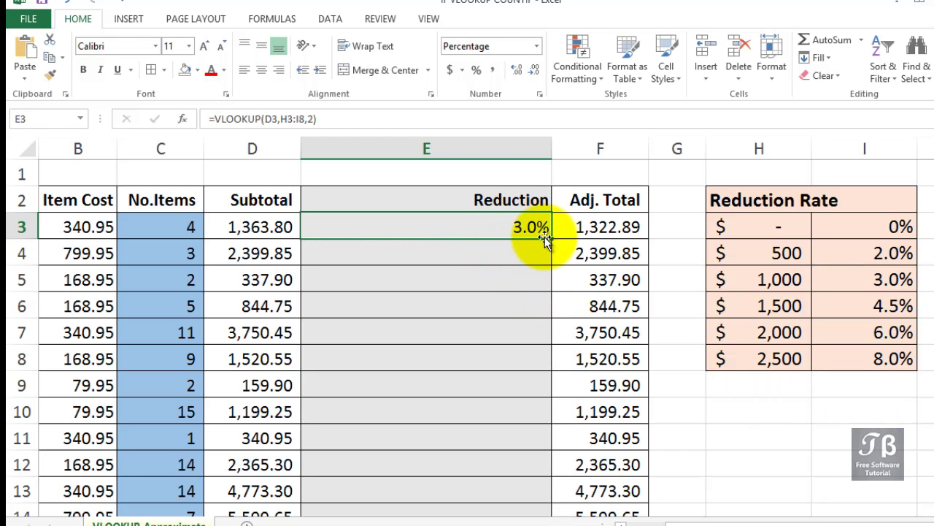
{"action": "double_click", "coordinate": [532, 229]}
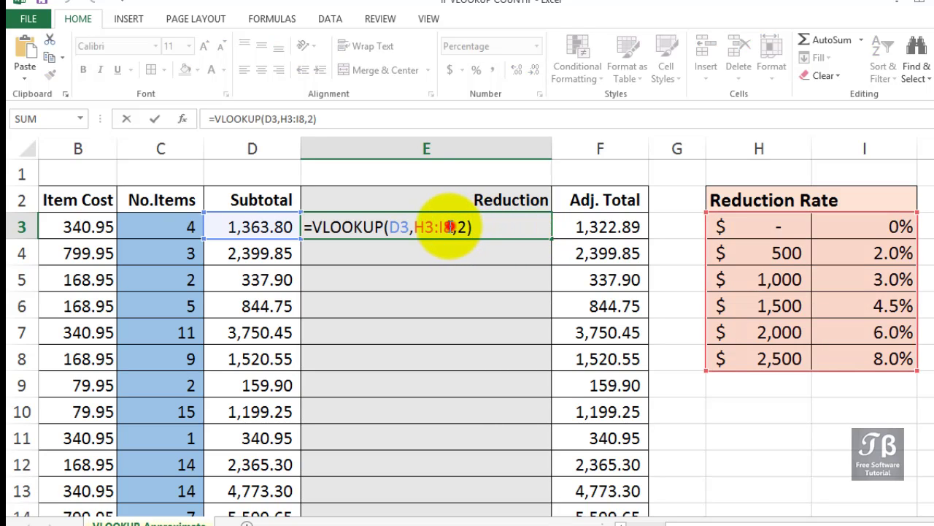
{"action": "left_click", "coordinate": [415, 227]}
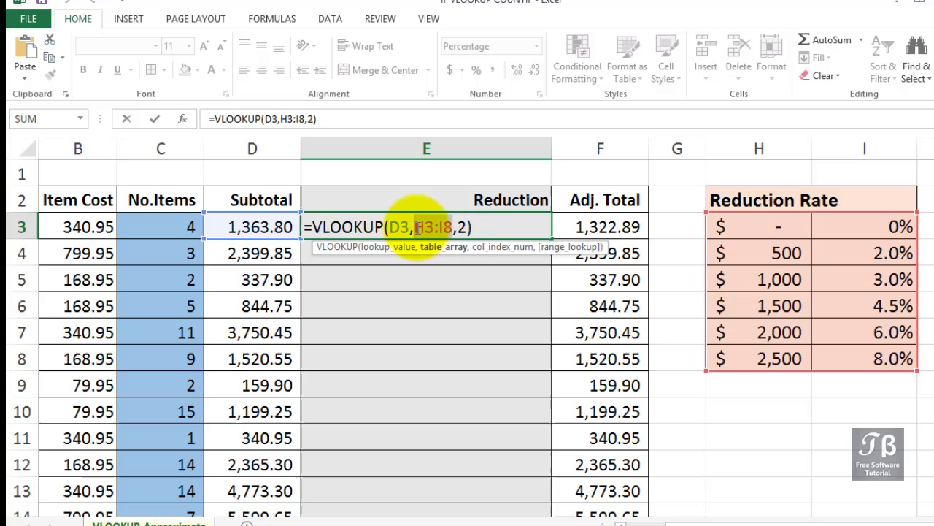
{"action": "key", "text": "F4"}
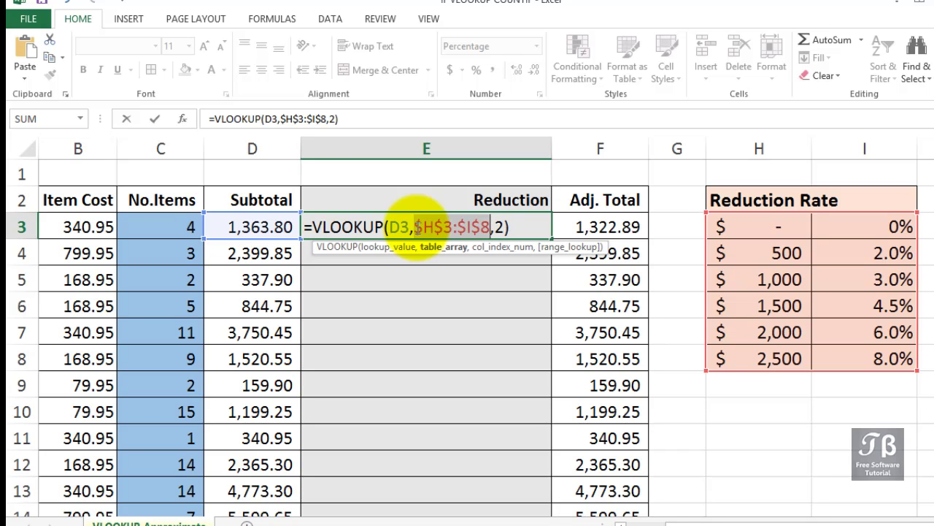
{"action": "key", "text": "Return"}
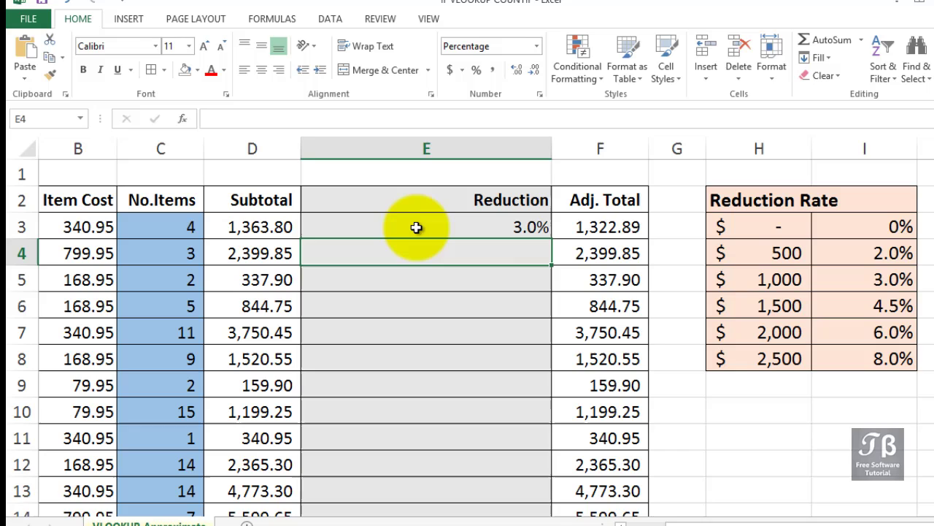
{"action": "left_click", "coordinate": [416, 227]}
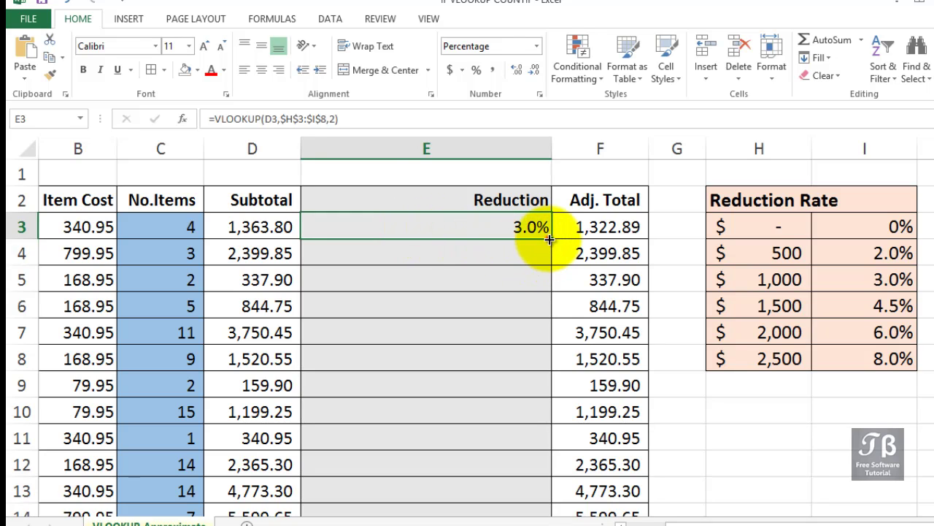
{"action": "left_click_drag", "start_coordinate": [550, 239], "coordinate": [538, 427]}
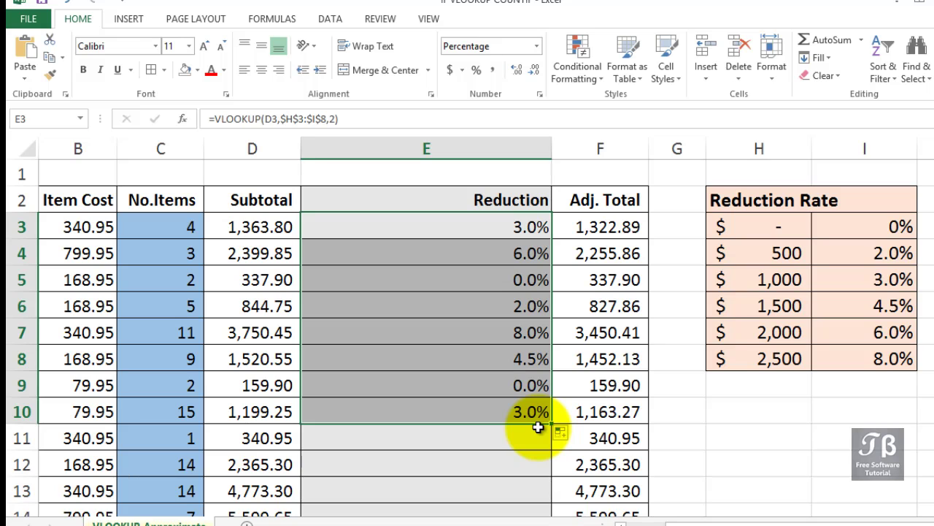
- Check the reductions in rows 4 and 5 against their subtotals, the thresholds in H3:H8 and the copied formulas
{"action": "left_click_drag", "start_coordinate": [270, 280], "coordinate": [441, 288]}
{"action": "left_click_drag", "start_coordinate": [752, 223], "coordinate": [890, 232]}
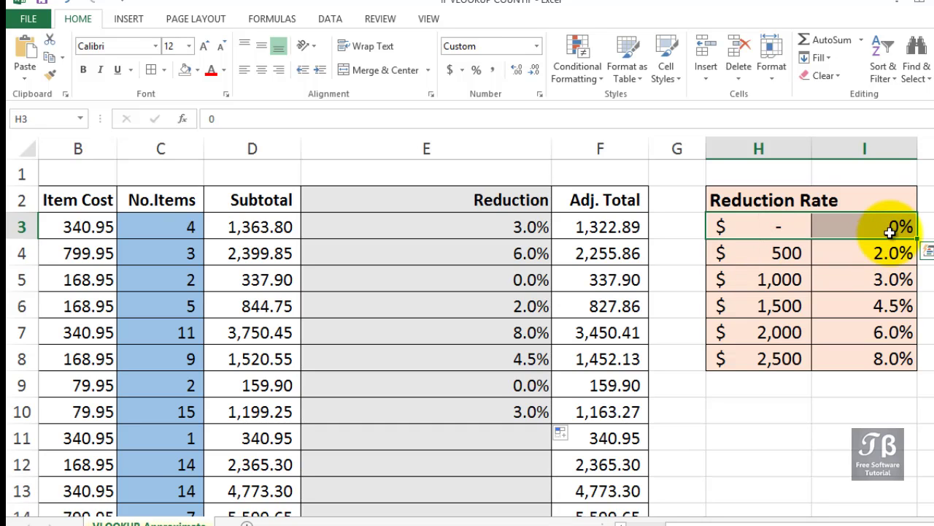
{"action": "left_click_drag", "start_coordinate": [303, 254], "coordinate": [484, 261]}
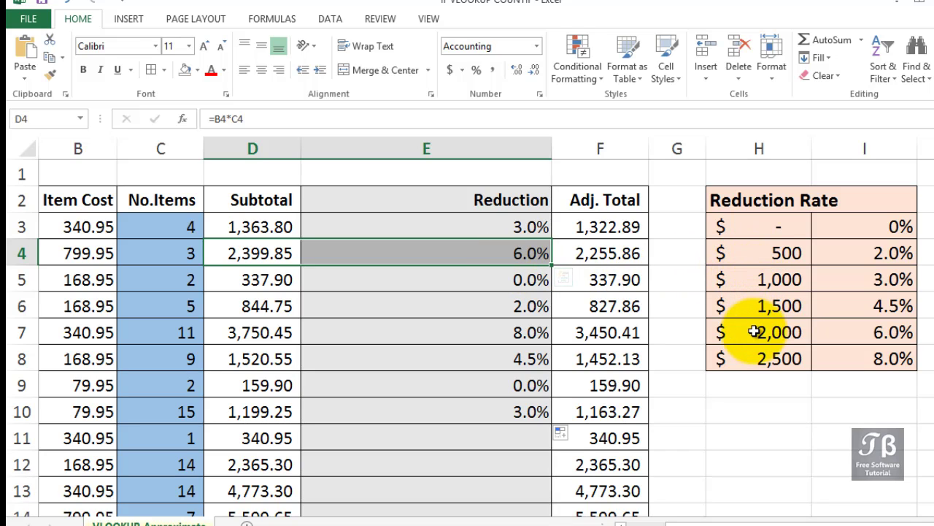
{"action": "left_click_drag", "start_coordinate": [755, 333], "coordinate": [868, 341]}
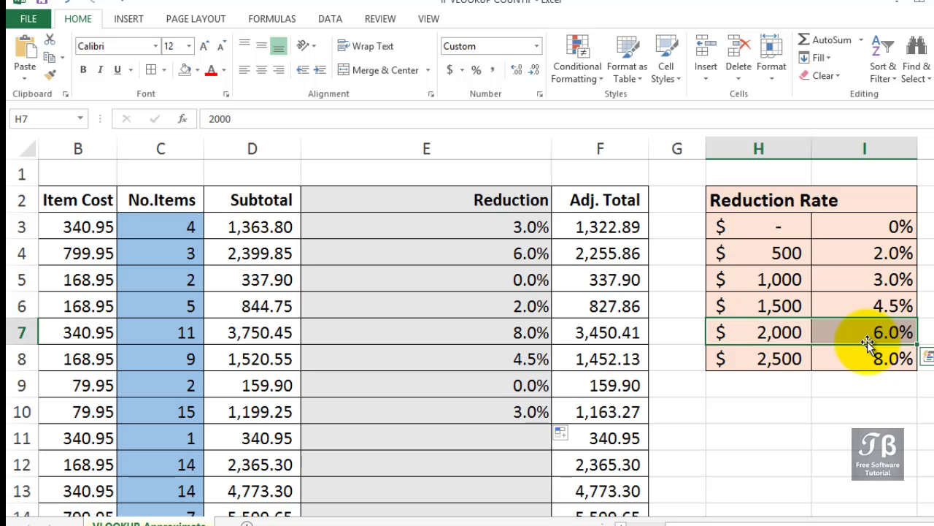
{"action": "left_click_drag", "start_coordinate": [762, 232], "coordinate": [797, 365]}
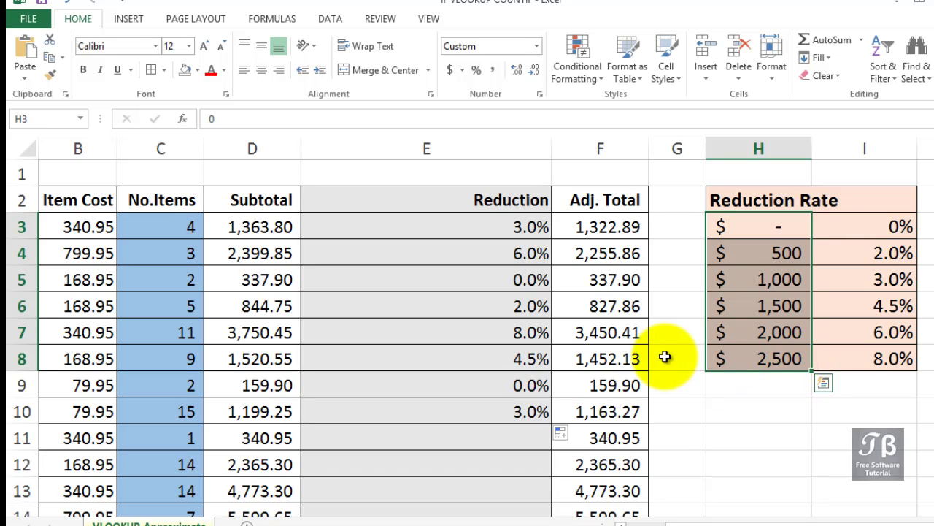
{"action": "left_click", "coordinate": [494, 255]}
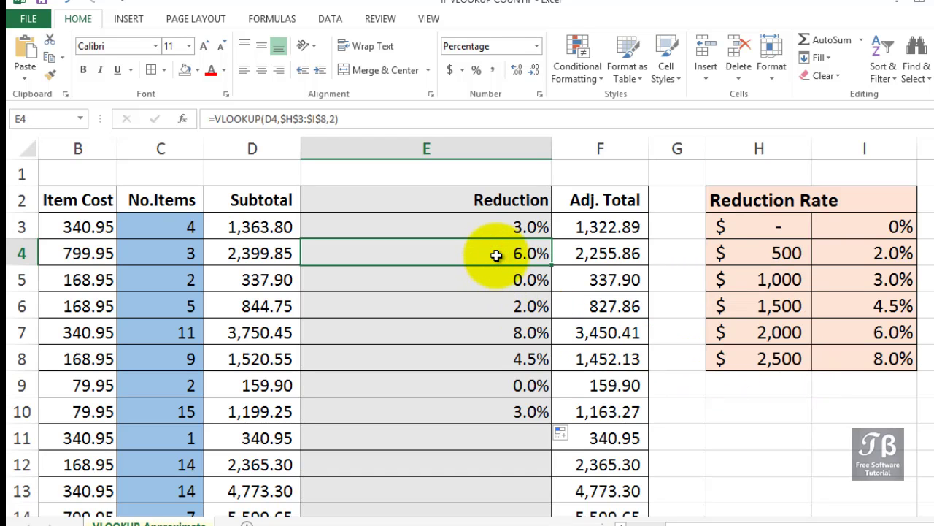
{"action": "left_click", "coordinate": [493, 279]}
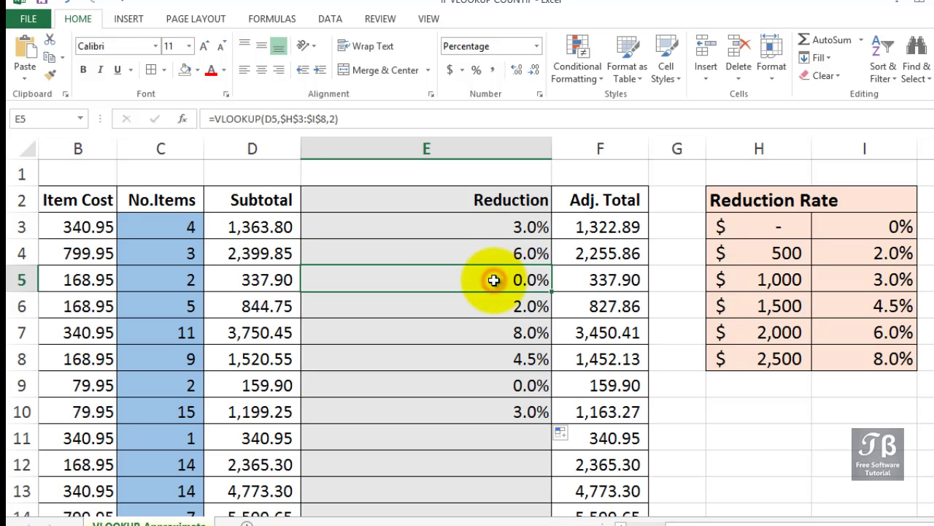
{"action": "left_click_drag", "start_coordinate": [770, 228], "coordinate": [769, 351]}
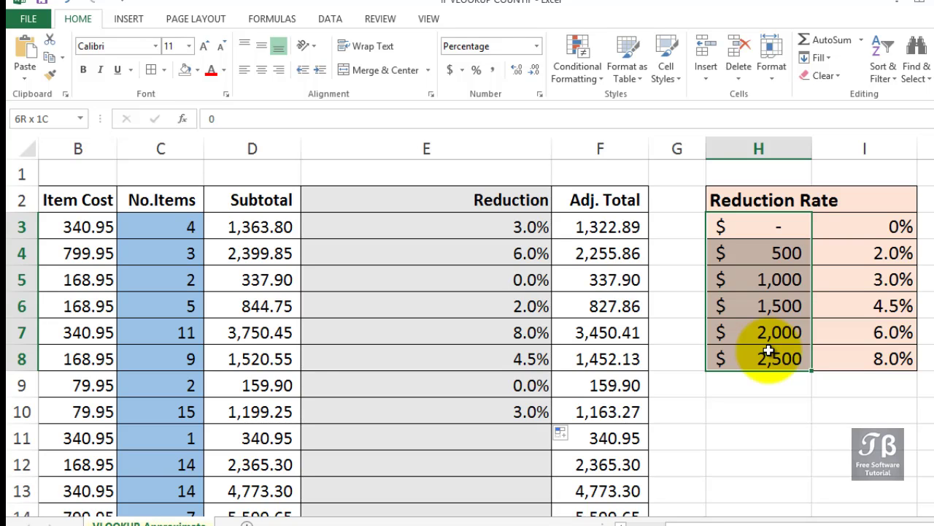
{"action": "left_click_drag", "start_coordinate": [769, 351], "coordinate": [769, 351]}
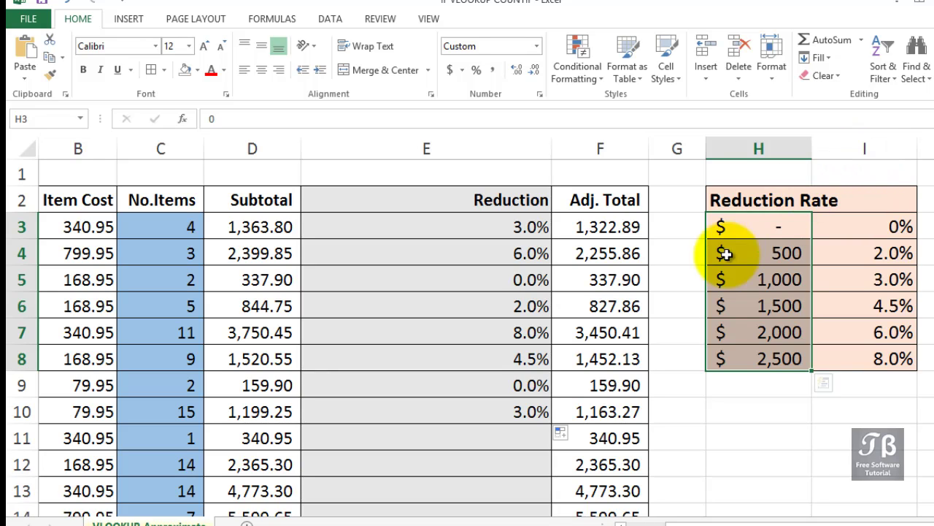
- Replace the table range in E3's formula with whole columns, making it =VLOOKUP(D3,H:I,2)
{"action": "left_click", "coordinate": [515, 228]}
{"action": "double_click", "coordinate": [514, 227]}
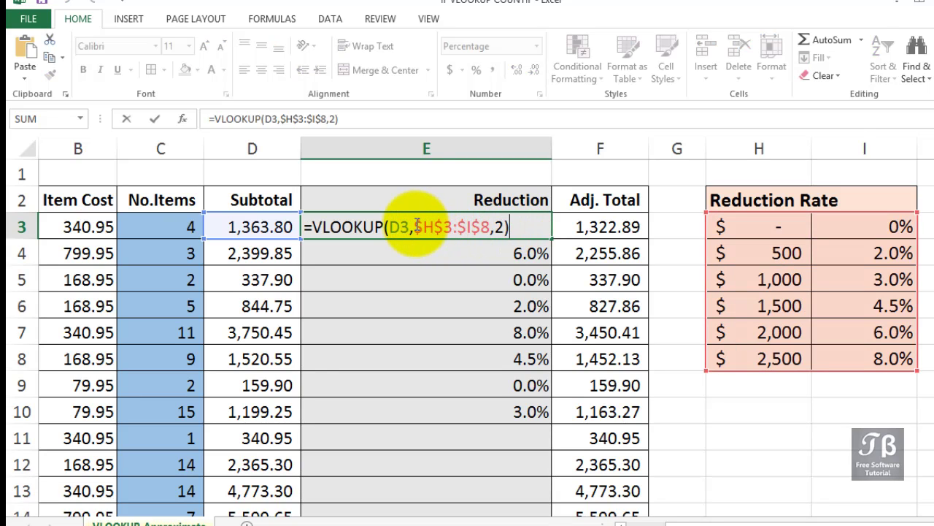
{"action": "left_click_drag", "start_coordinate": [414, 227], "coordinate": [490, 227]}
{"action": "left_click", "coordinate": [759, 148]}
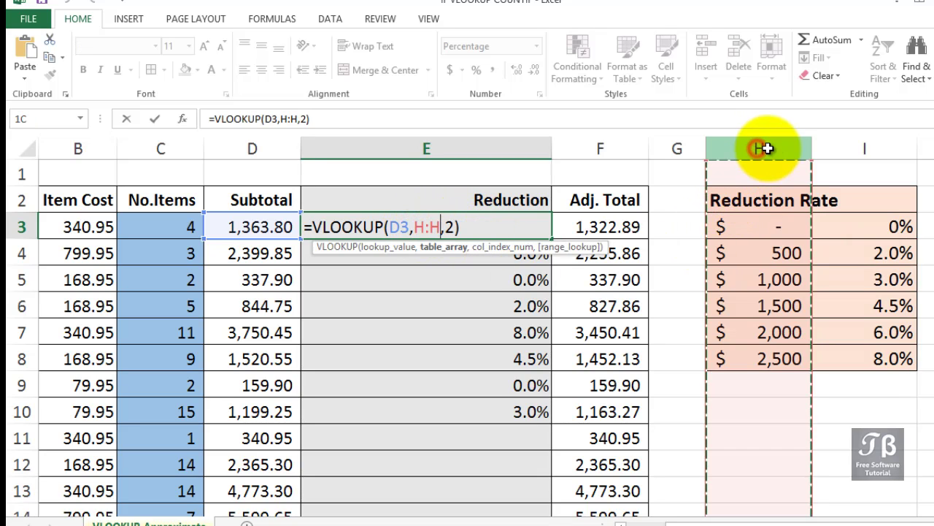
{"action": "left_click_drag", "start_coordinate": [763, 149], "coordinate": [855, 146]}
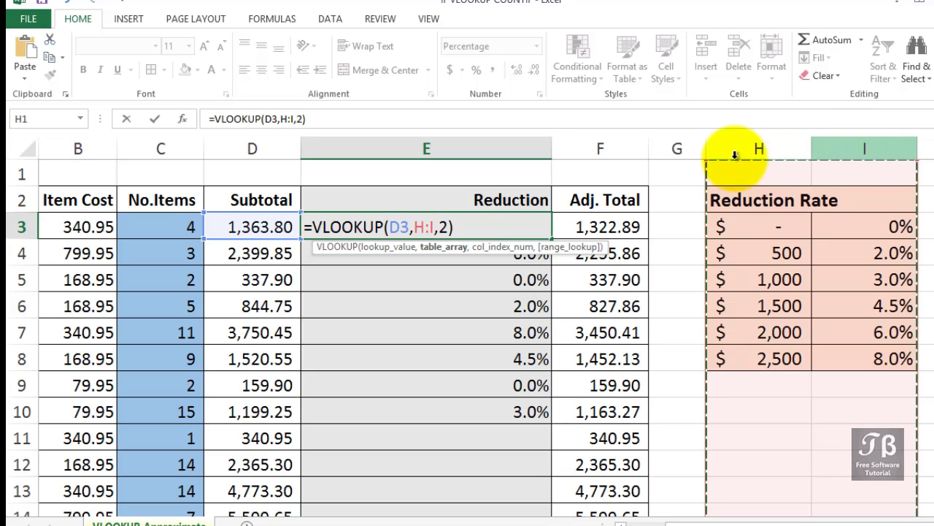
{"action": "left_click", "coordinate": [463, 227]}
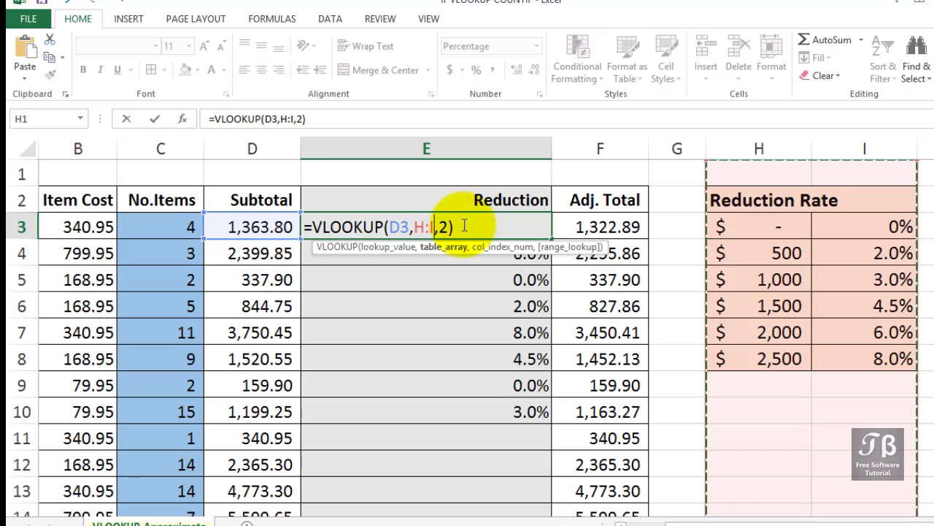
{"action": "key", "text": "Return"}
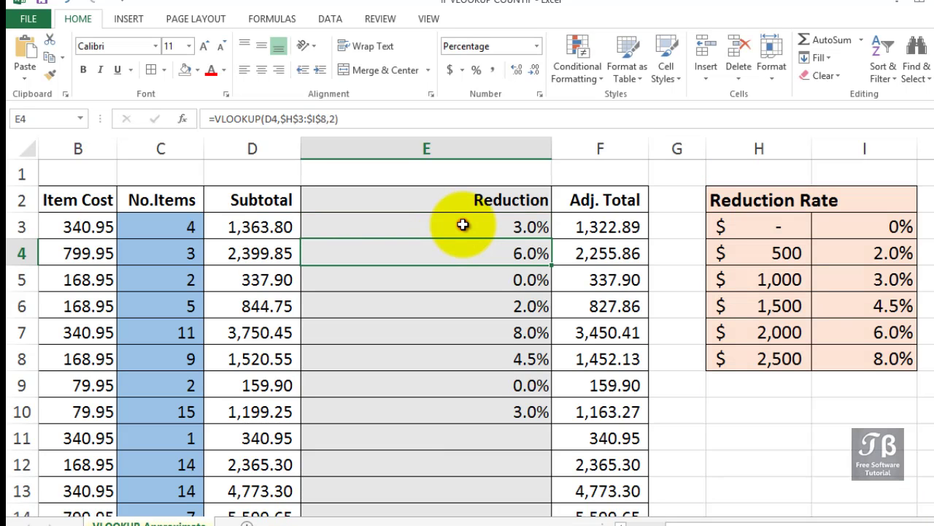
- Copy the formula from E3 down to E10, and fill it from there to the end of the Reduction column
{"action": "left_click", "coordinate": [463, 225]}
{"action": "left_click_drag", "start_coordinate": [489, 244], "coordinate": [538, 413]}
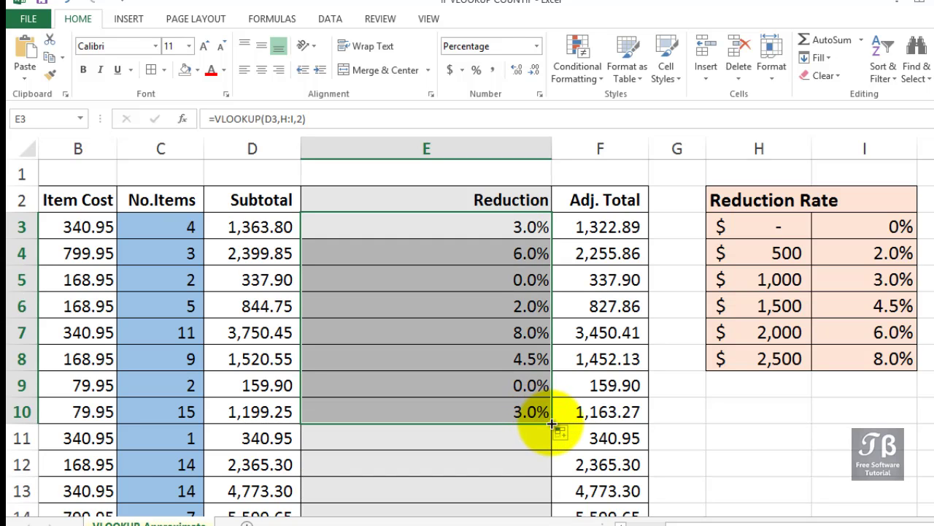
{"action": "left_click", "coordinate": [538, 413]}
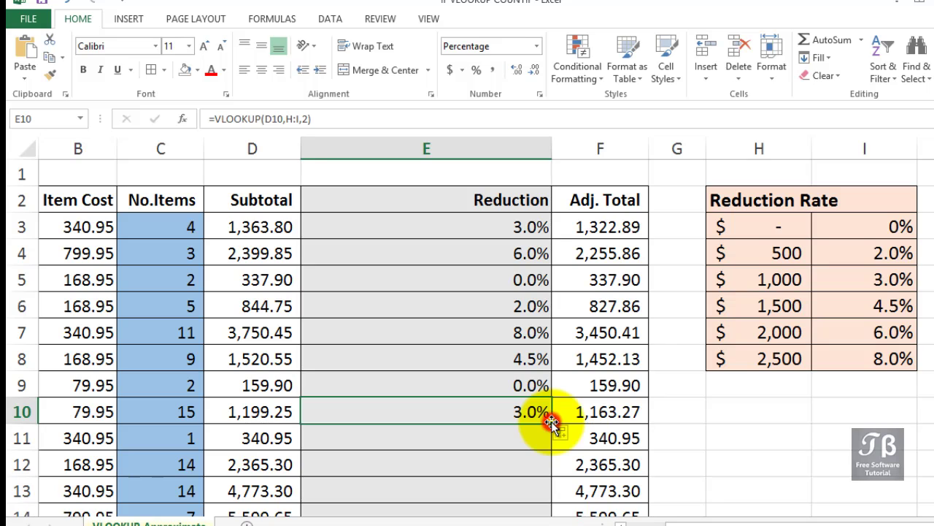
{"action": "double_click", "coordinate": [552, 423]}
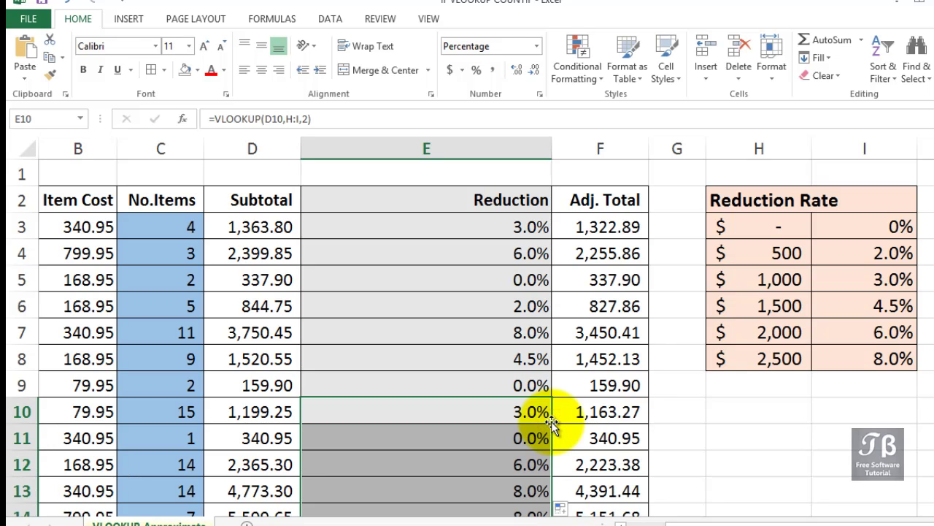
- Examine the references used by the lookup formula in E3
{"action": "left_click", "coordinate": [449, 232]}
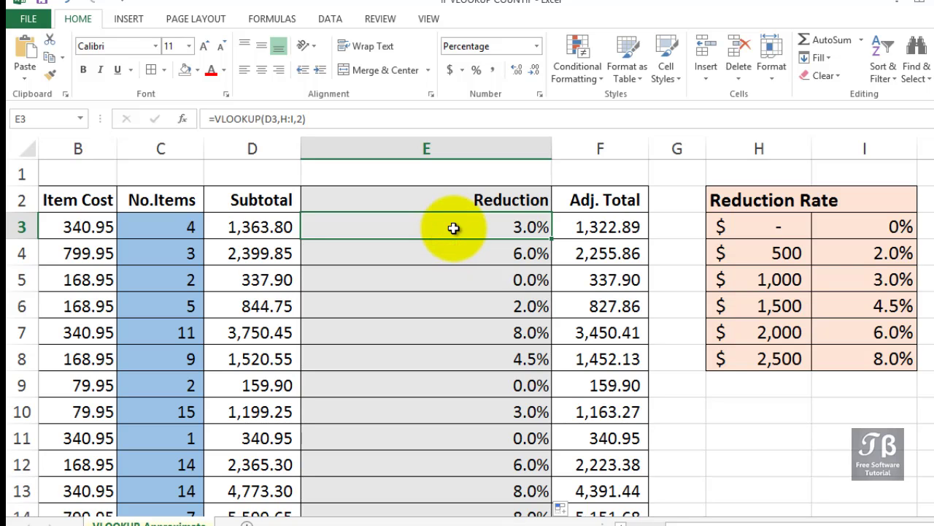
{"action": "double_click", "coordinate": [453, 229]}
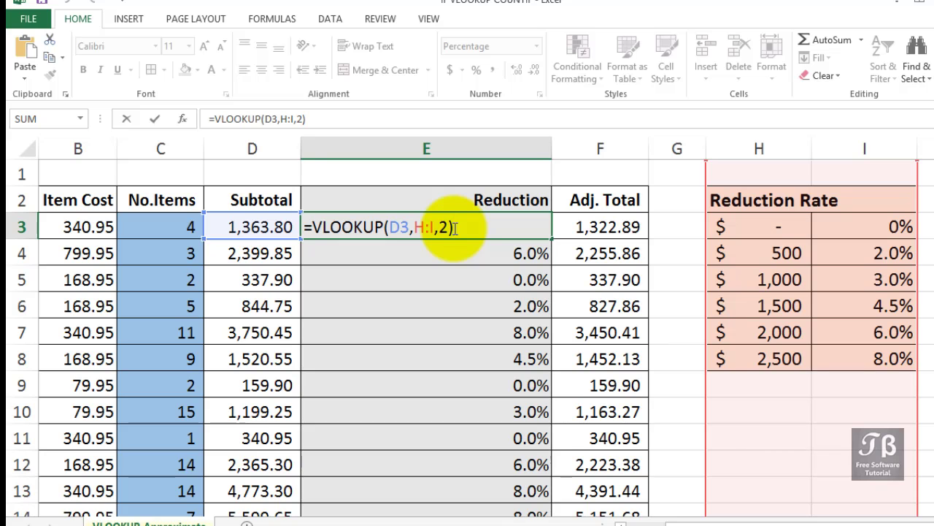
{"action": "key", "text": "Tab"}
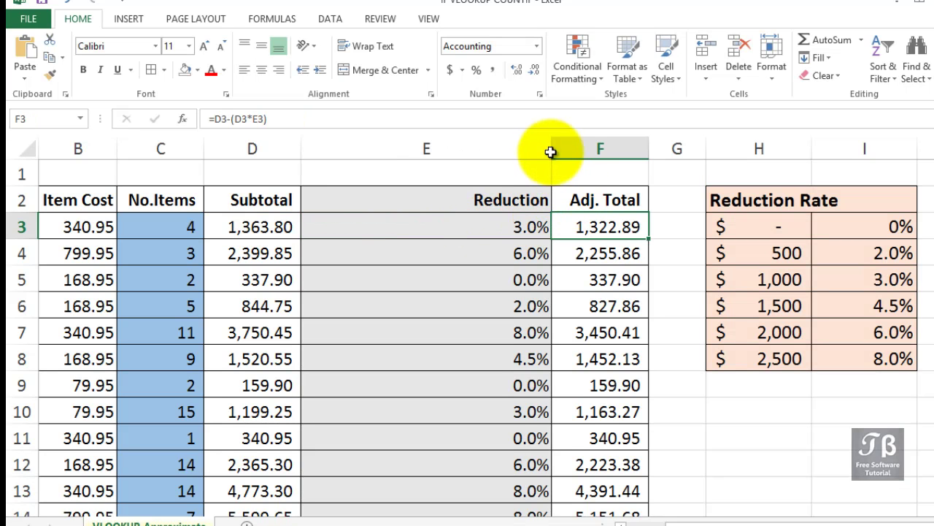